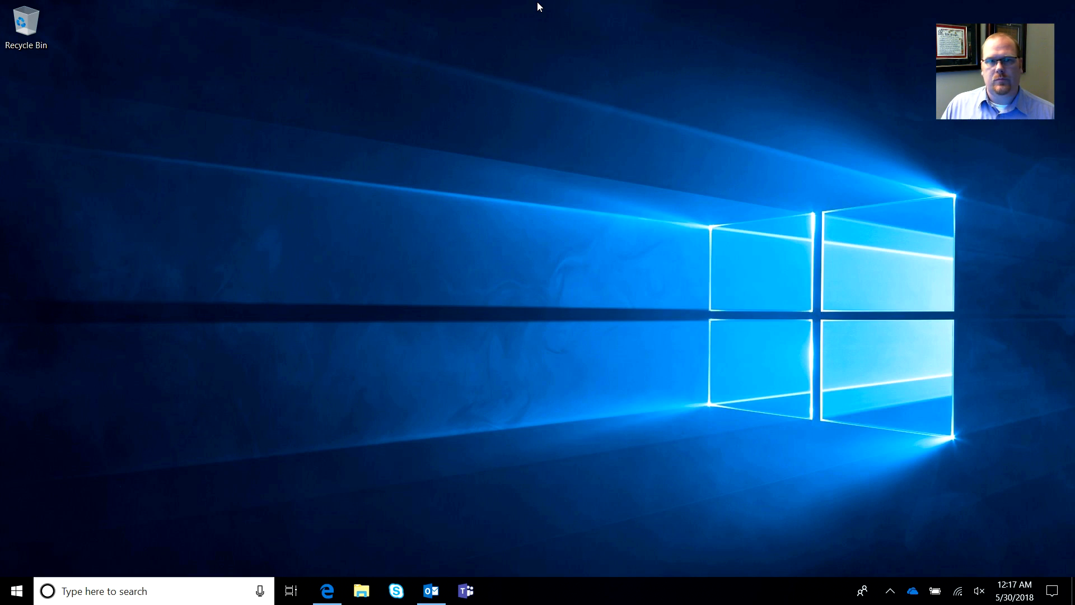
Bring up Outlook from the taskbar to find the Demo Meeting invitation
left_click(431, 590)
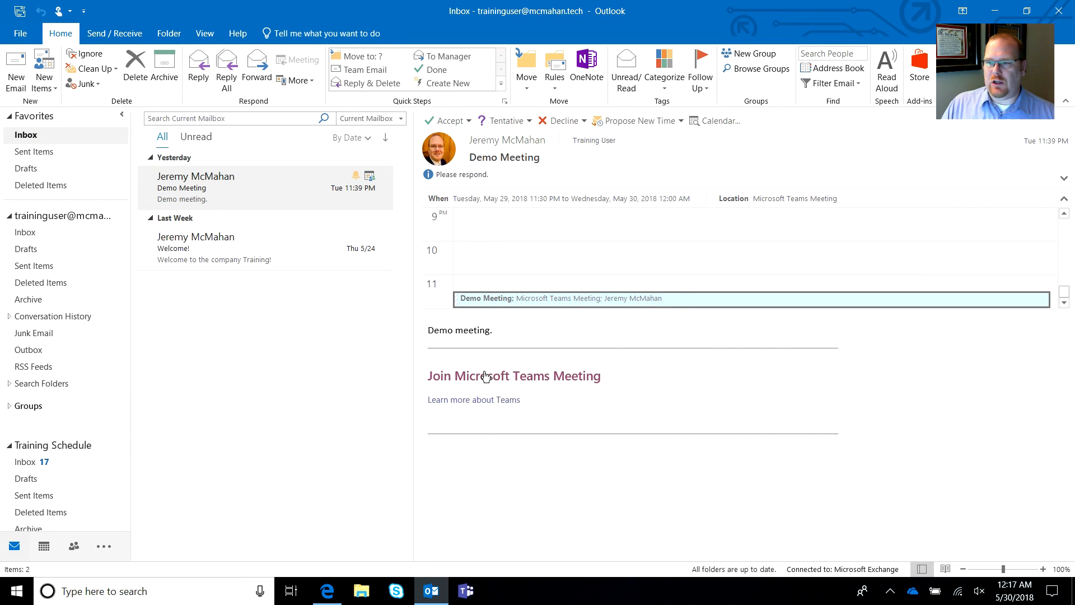
Follow the Teams join link, dismiss the desktop-app prompt and choose Join on web
left_click(476, 379)
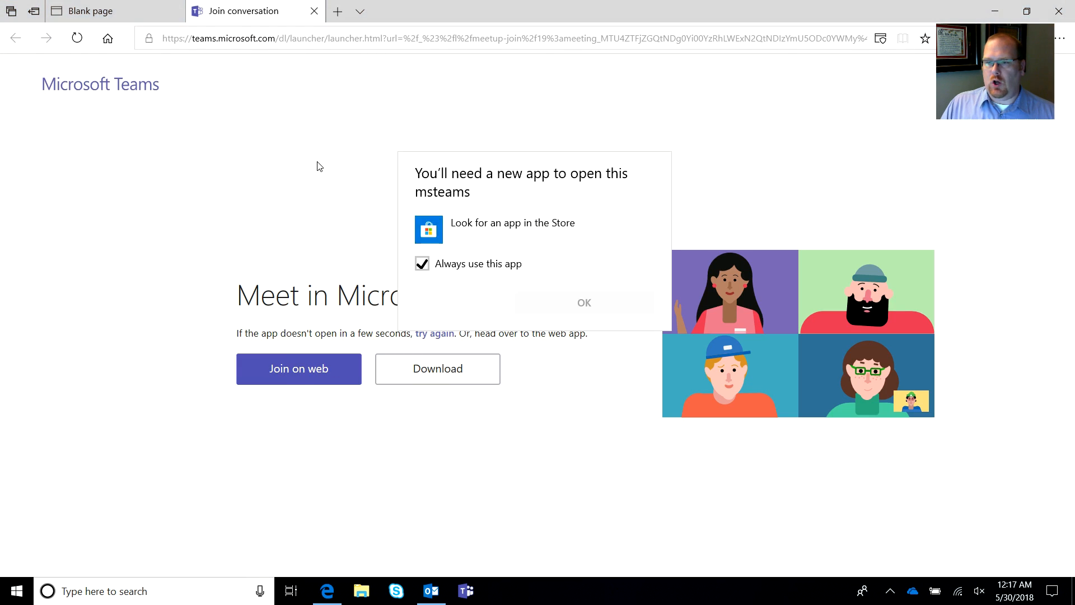
left_click(781, 168)
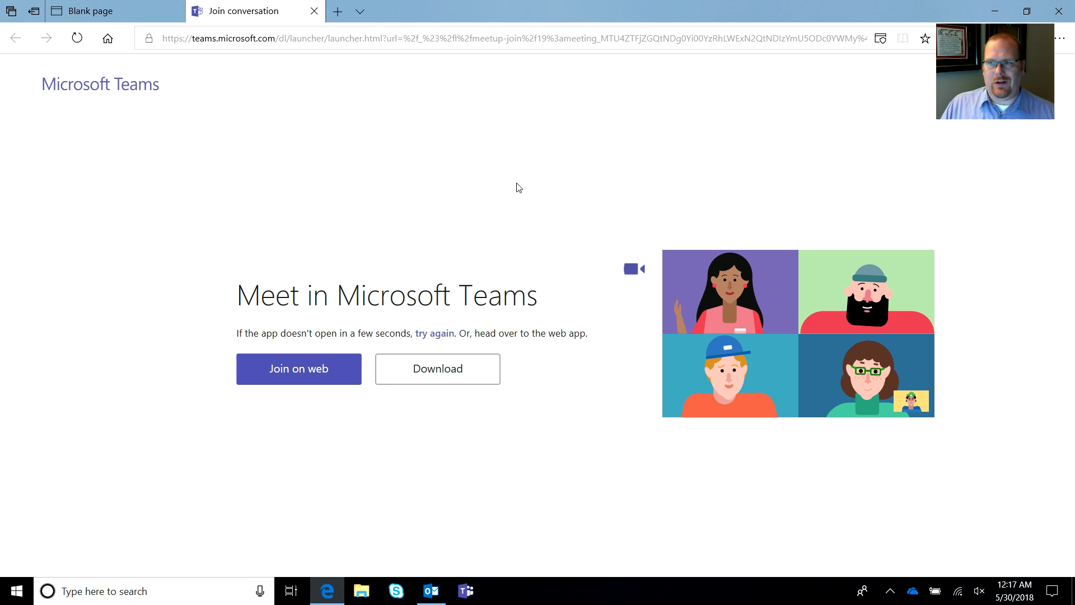
left_click(275, 371)
type("Whomever")
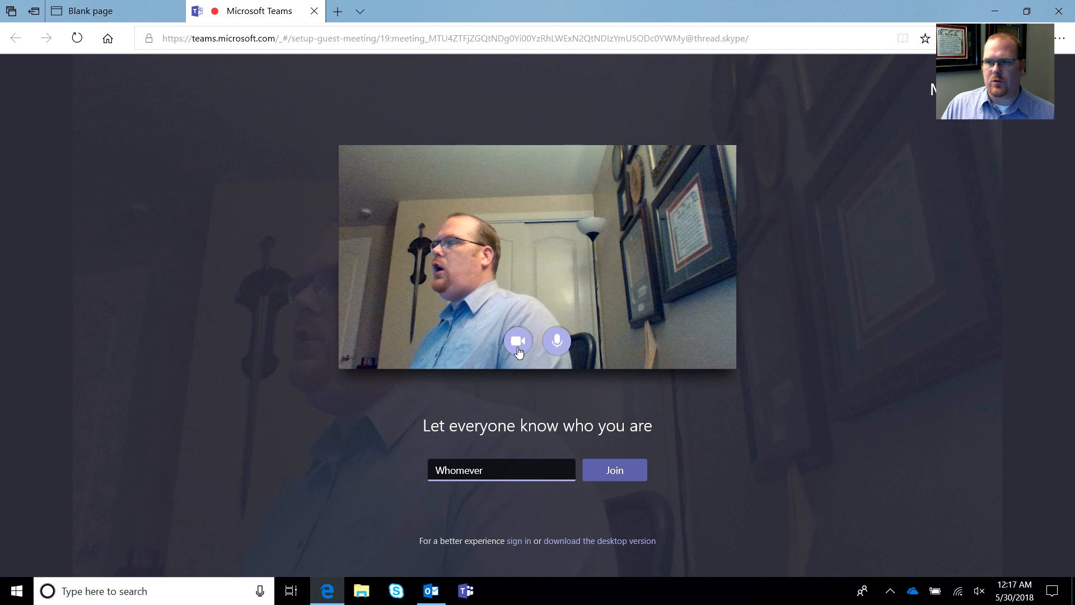
Replace the default guest name 'Whomever' with Nice Name and join the meeting
left_click_drag(497, 469, 416, 476)
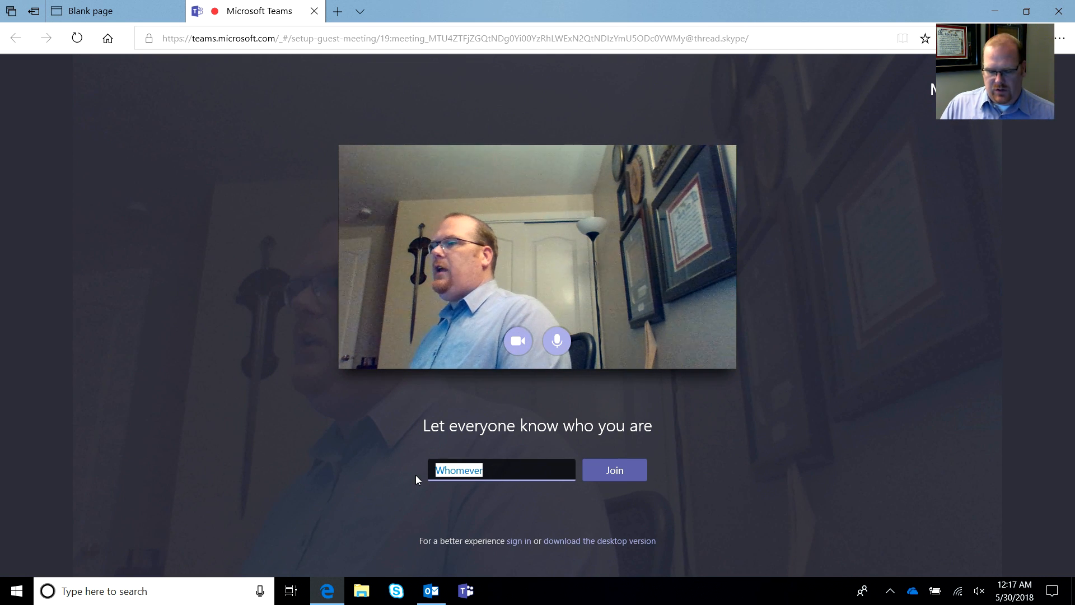
type("Nice Name")
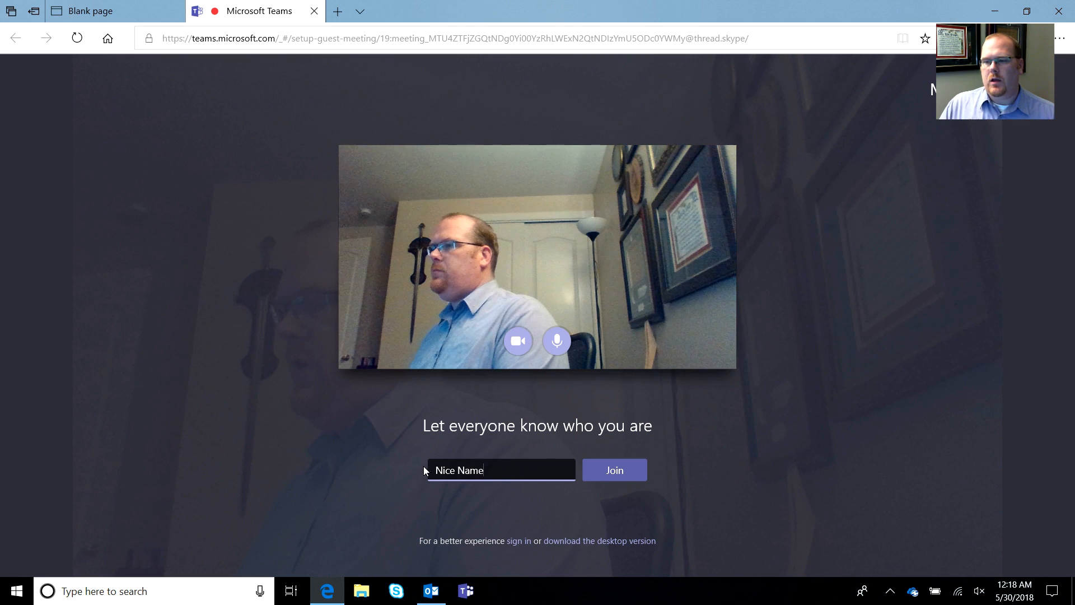
left_click(614, 470)
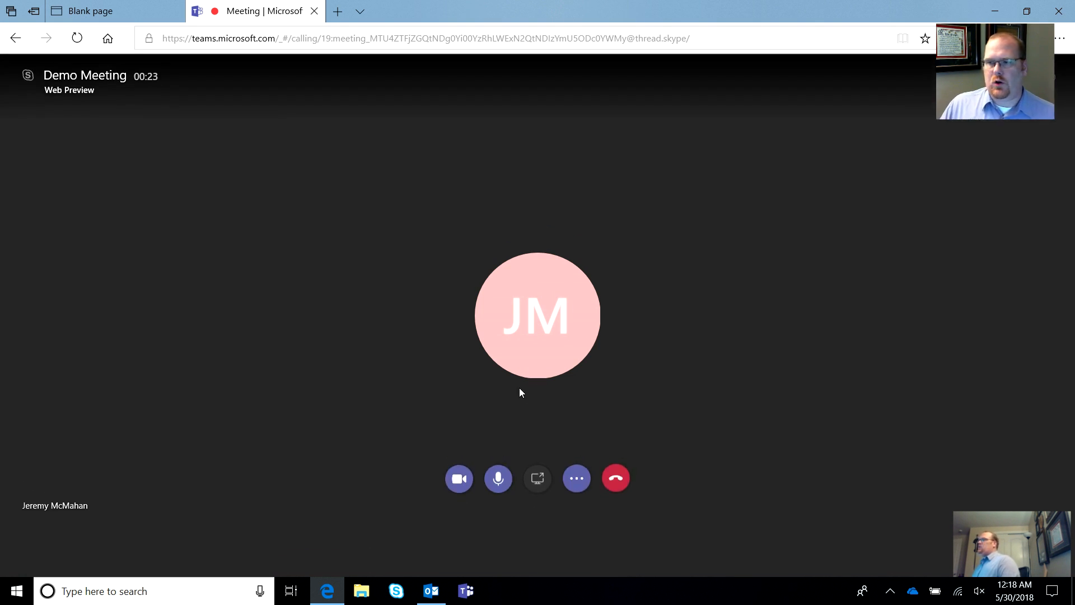
Wait through the Connecting screen until the Demo Meeting call view appears
left_click(460, 480)
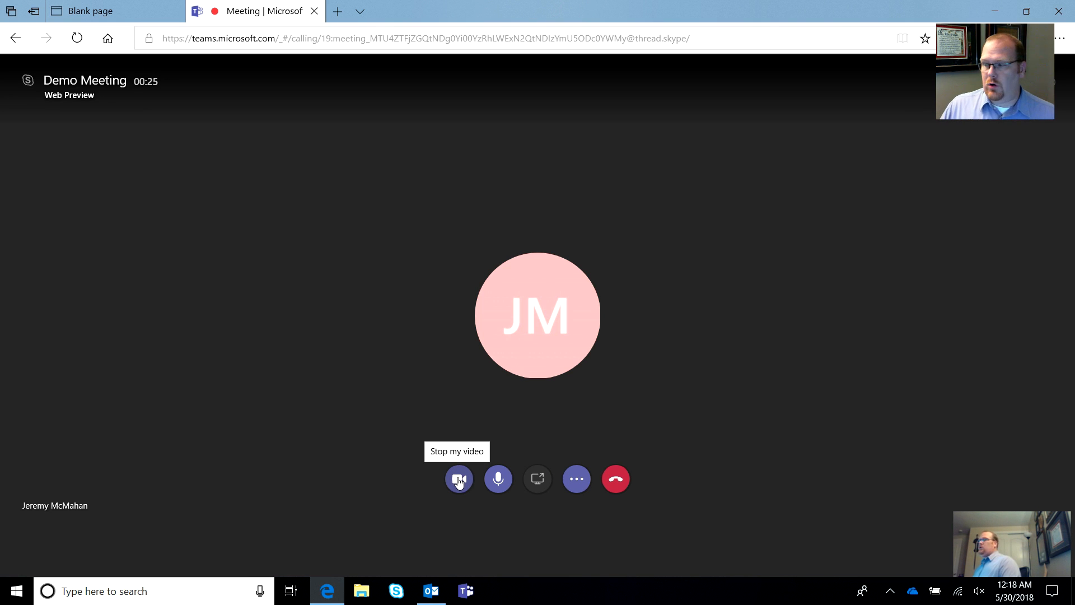
Stop the camera video, then mute and unmute the microphone so it stays on
left_click(459, 480)
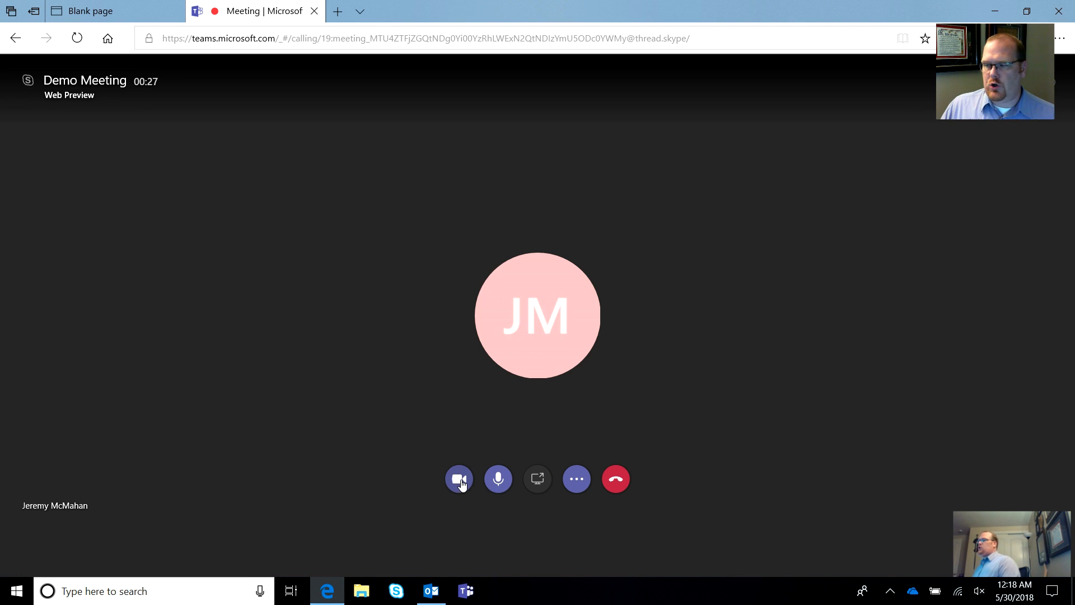
left_click(499, 479)
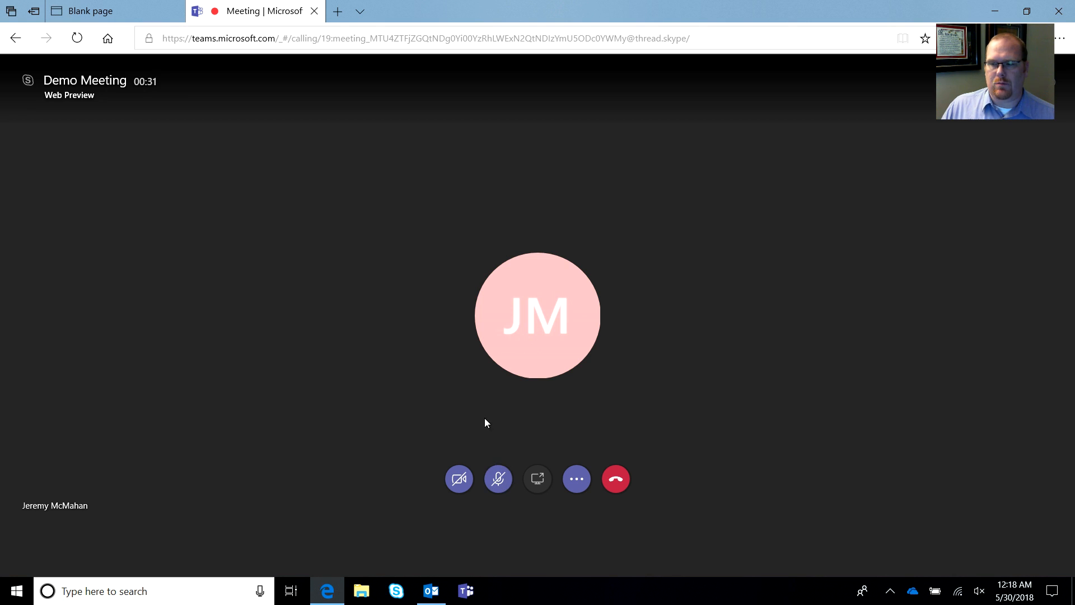
left_click(500, 479)
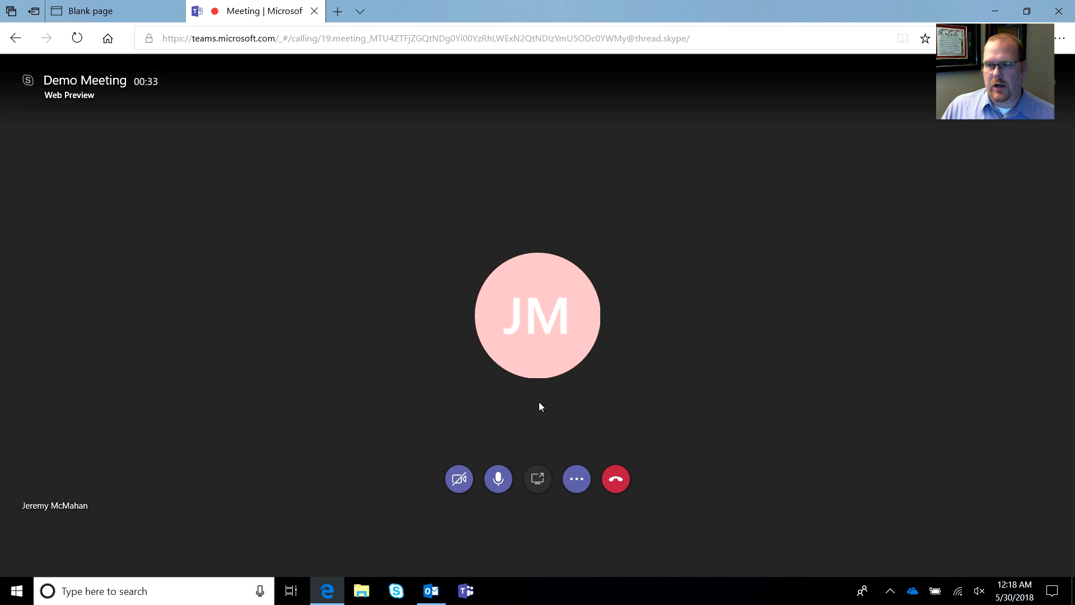
Hang up to leave the Demo Meeting and reach the call quality feedback page
left_click(617, 481)
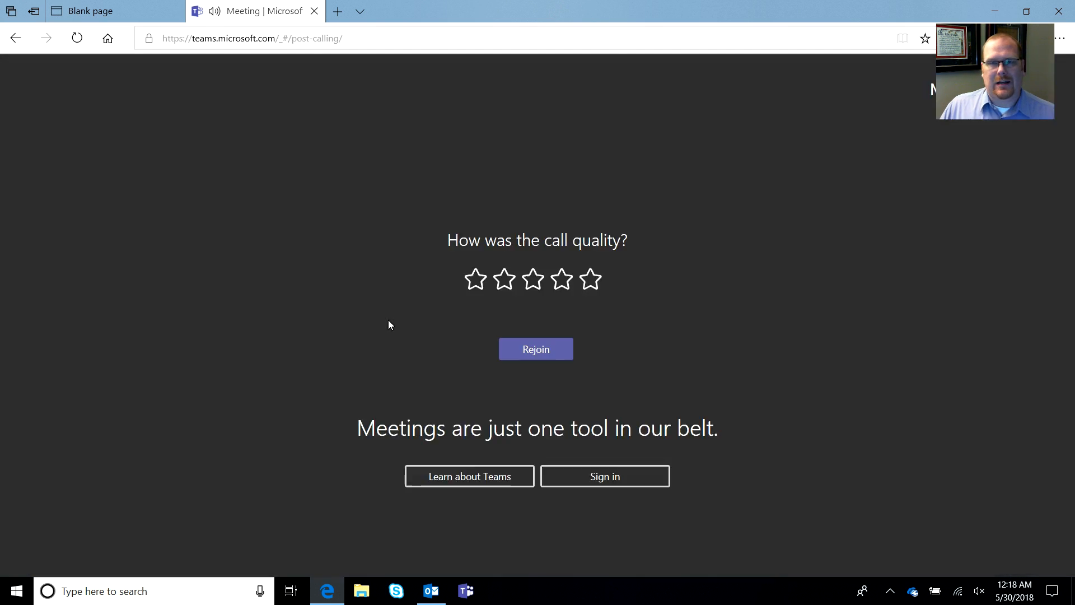